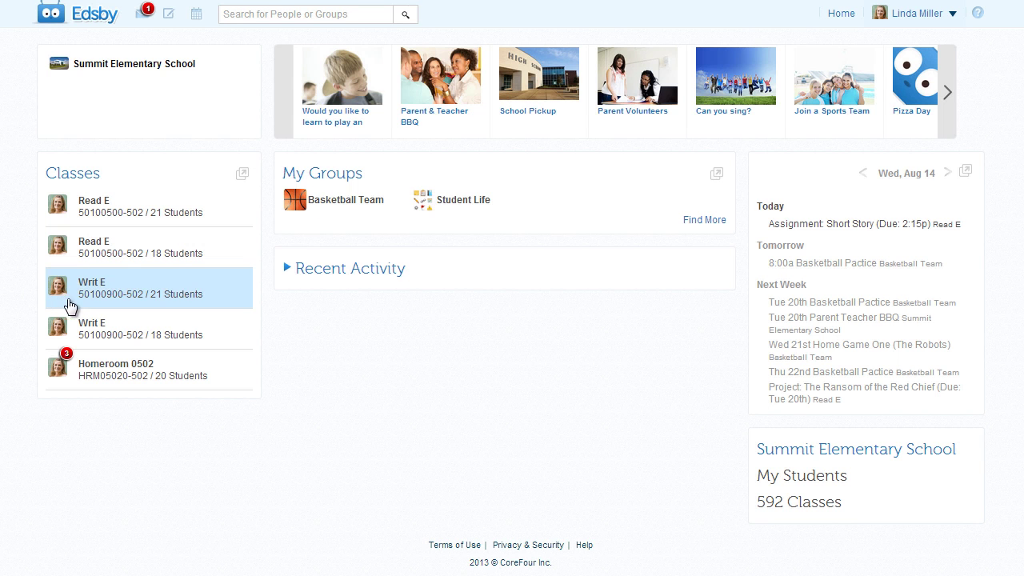
# Open the Writ E class with 21 students and view its full student roster in the two list layouts
pyautogui.click(75, 300)
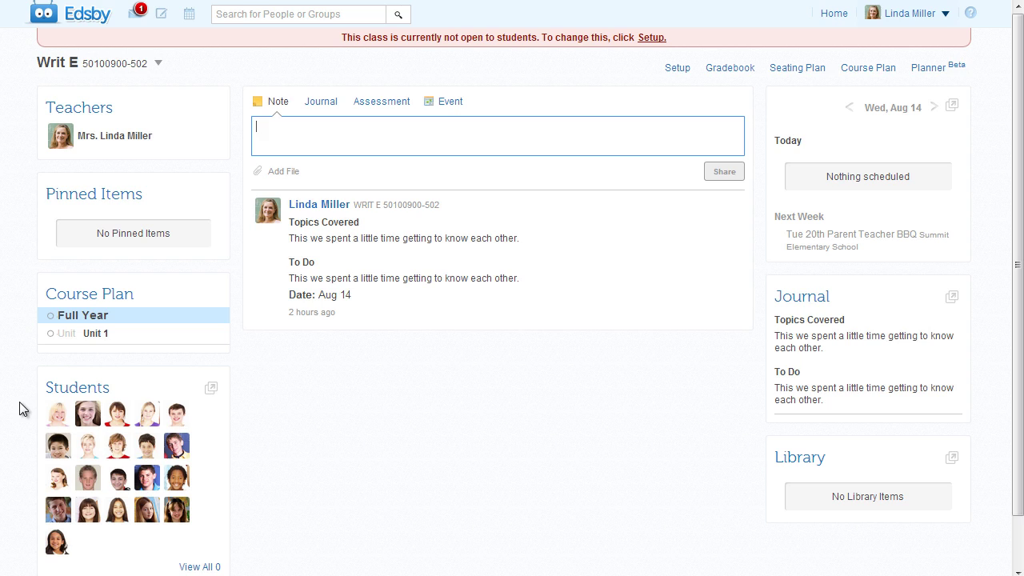
pyautogui.click(72, 389)
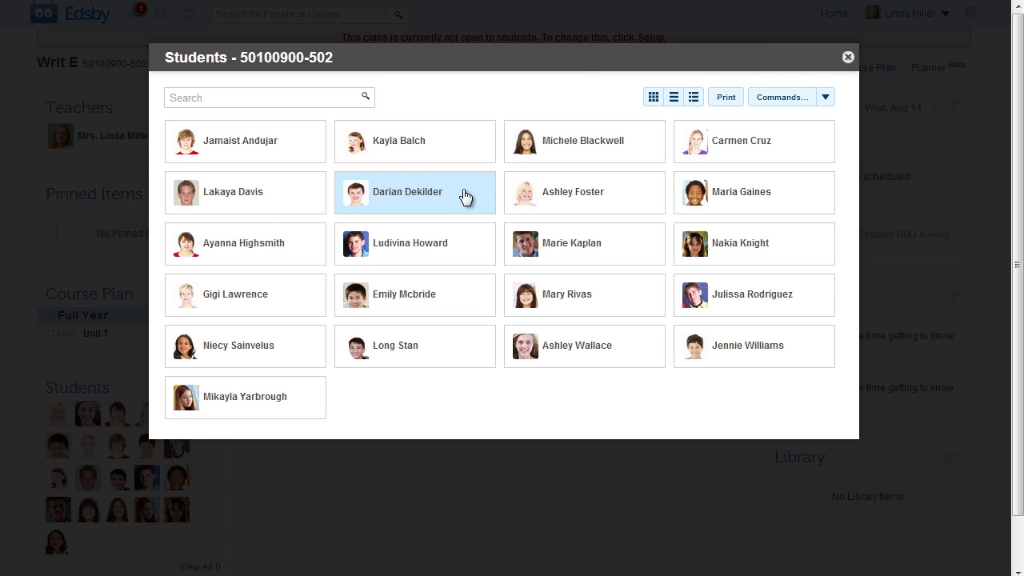
pyautogui.click(675, 101)
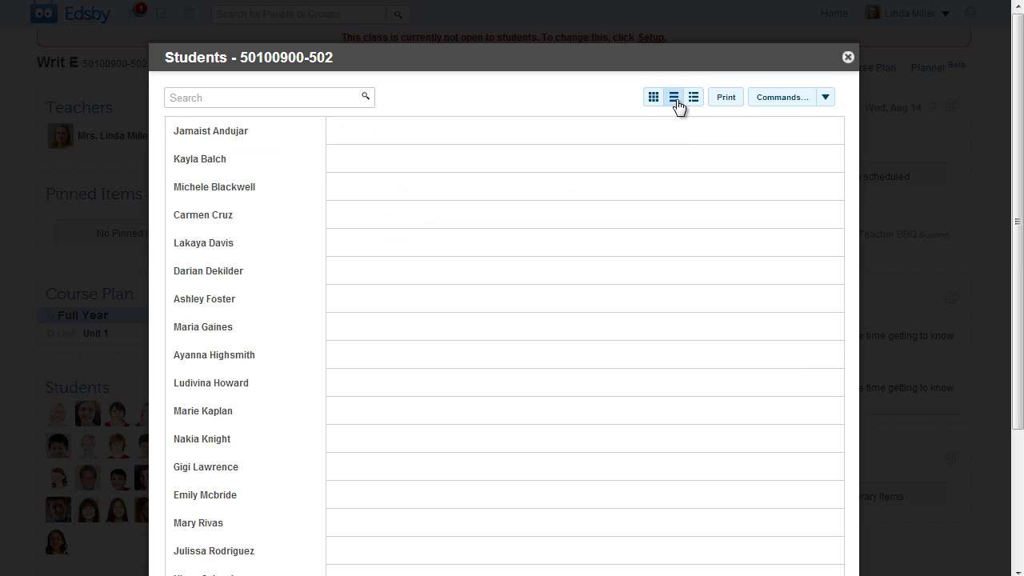
pyautogui.click(695, 102)
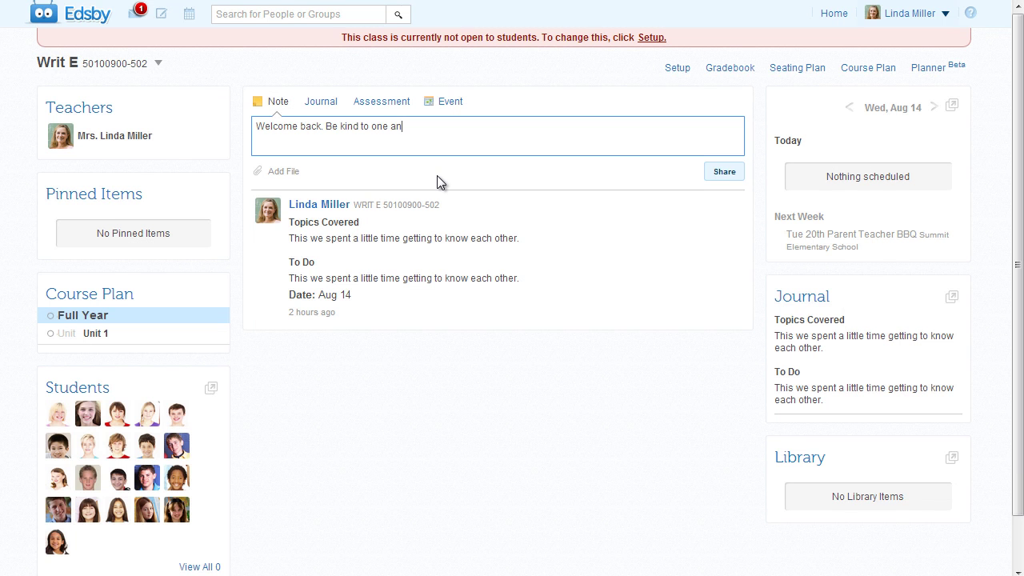
# Share the class note "Welcome back. Be kind to one another."
pyautogui.write('other.')
pyautogui.click(716, 173)
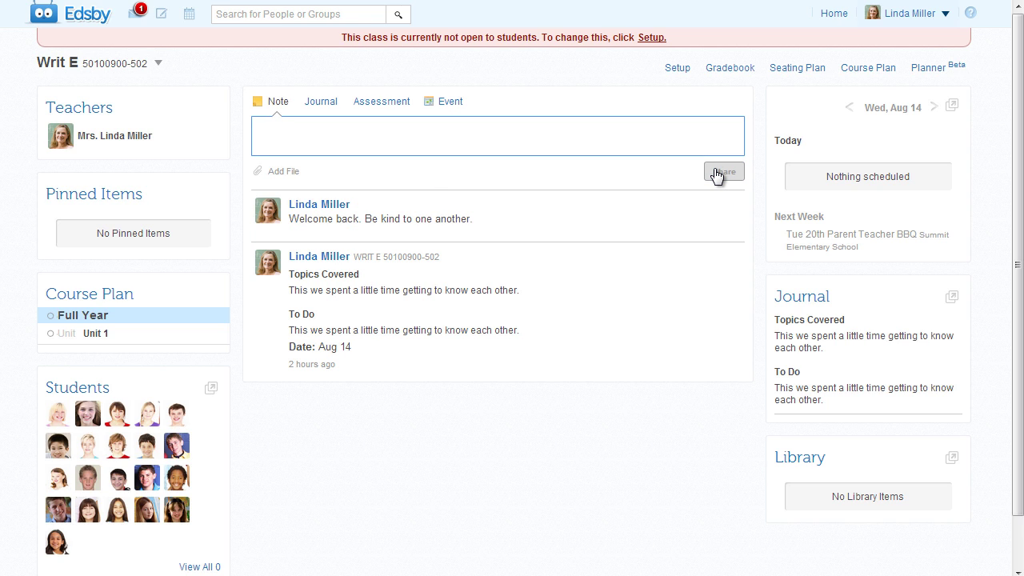
# Save a journal entry for today covering the 7 Great Writing Traits unit, with the voice-writing practice topics as its To Do
pyautogui.click(326, 104)
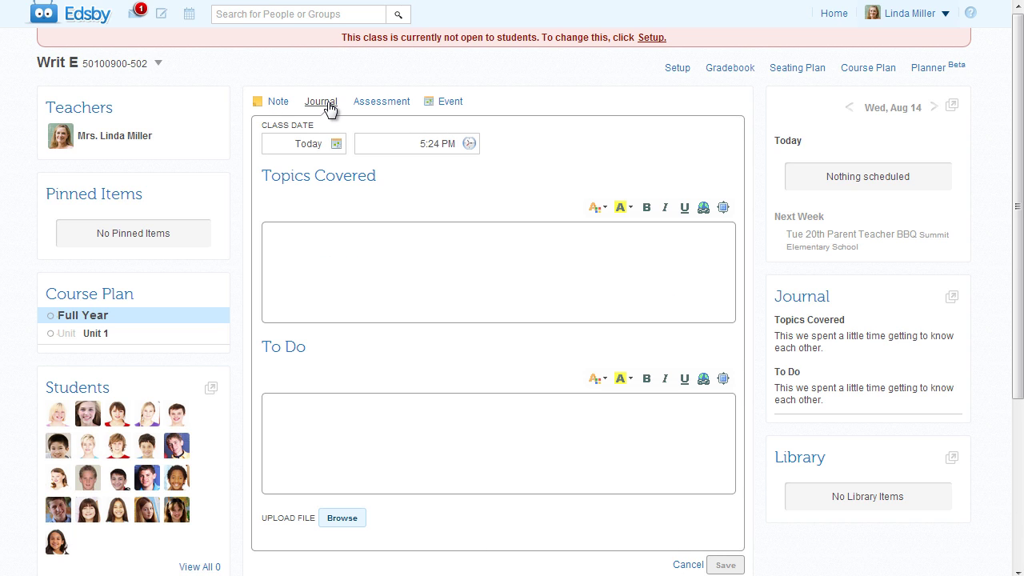
pyautogui.click(288, 236)
pyautogui.write('This week we are beginning the 7 Great Writing Traits unit. The unit begins with how to give your writing personality by thinking about your reader and incorporating your own thoughts and feelings.')
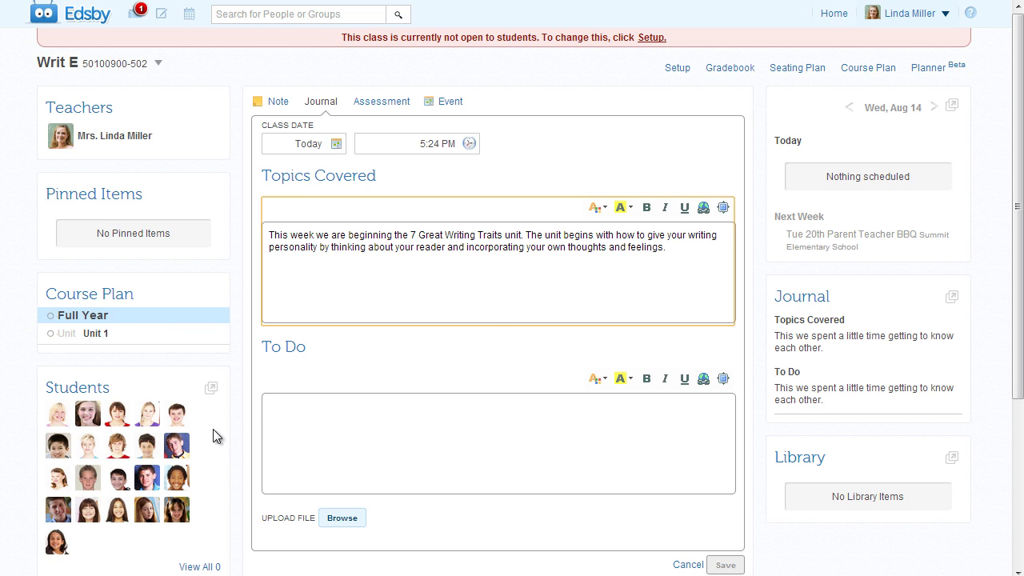
pyautogui.click(271, 407)
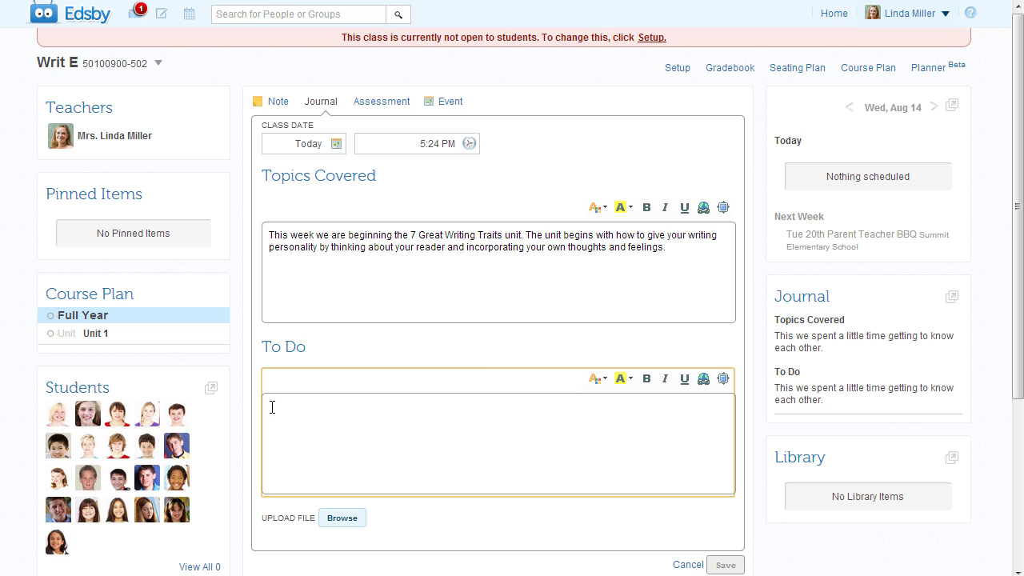
pyautogui.write("During class you will be practicing writing with your own voice. Some of the topics you'll be writing about include:  My morning with a baby elephant The world without televisions Waking up as a 25 year old")
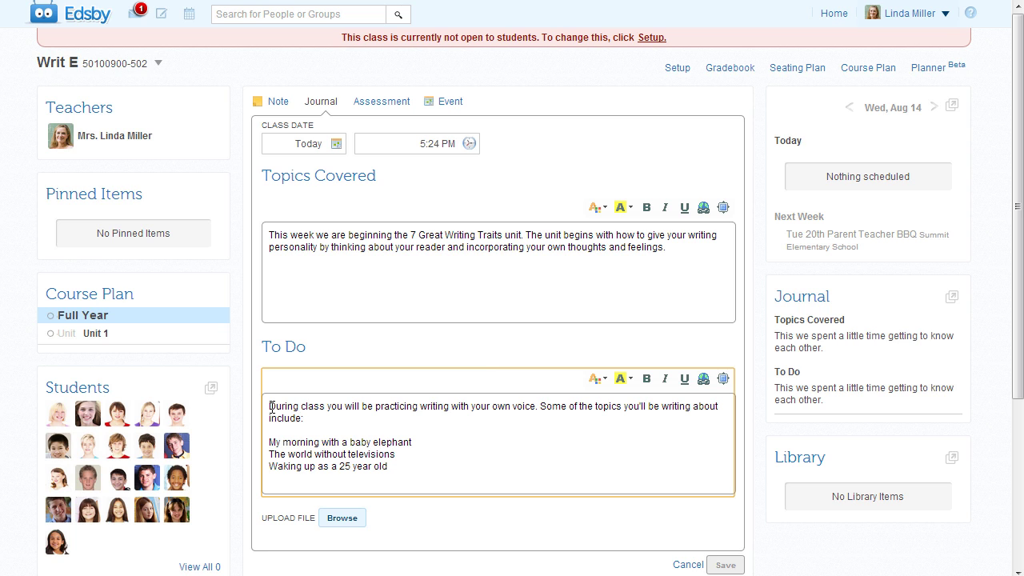
pyautogui.click(724, 564)
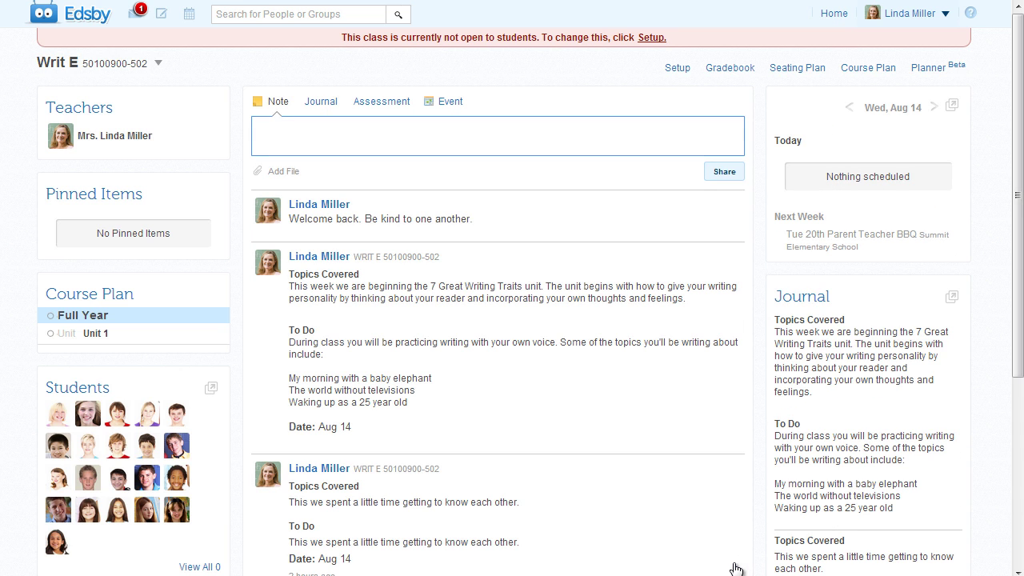
# Edit the new 7 Great Writing Traits journal entry to move its class date to August 19
pyautogui.moveTo(608, 432)
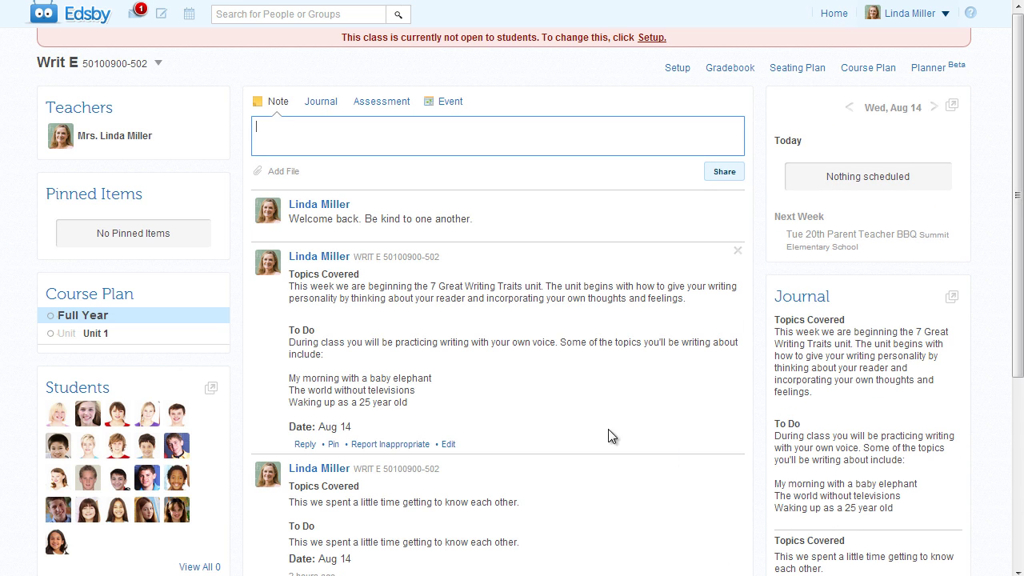
pyautogui.click(450, 444)
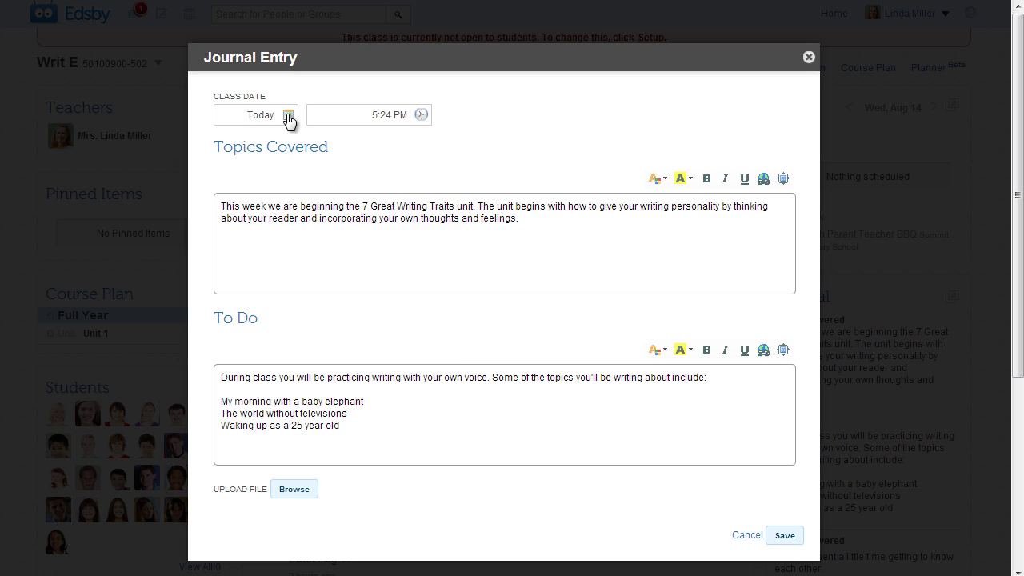
pyautogui.click(288, 116)
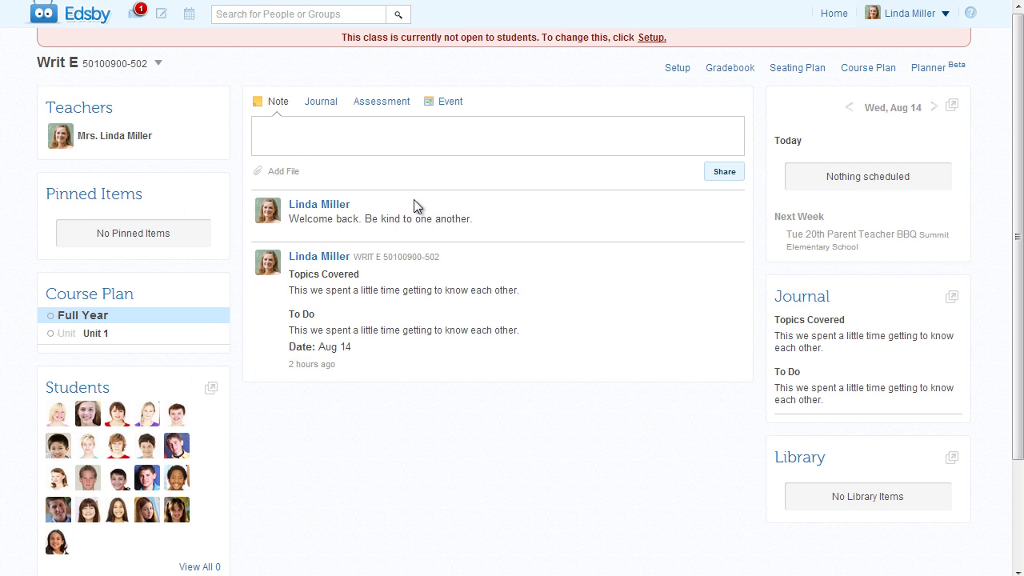
# Start a blank journal entry and view its class date calendar
pyautogui.moveTo(498, 220)
pyautogui.click(324, 101)
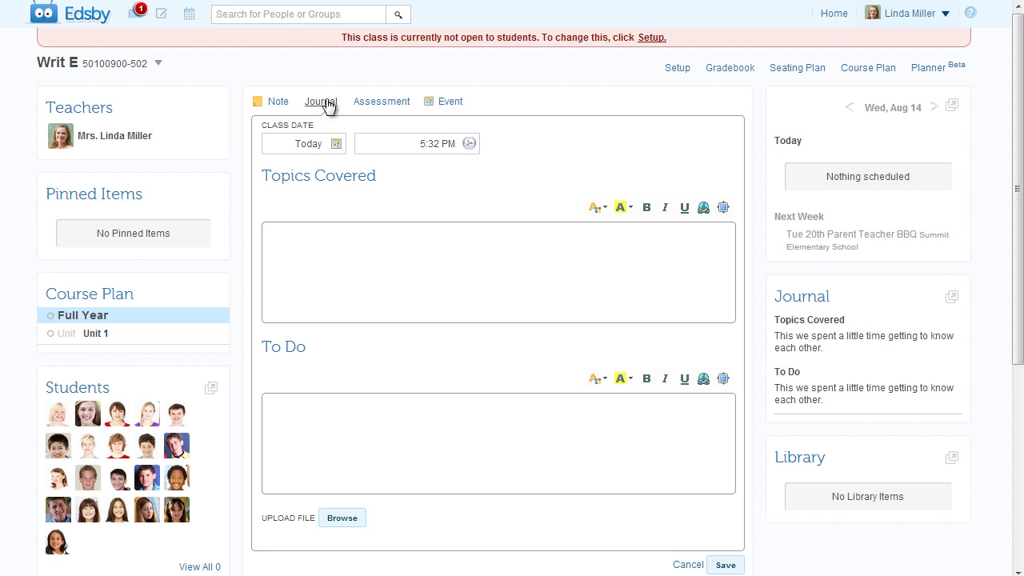
pyautogui.click(335, 144)
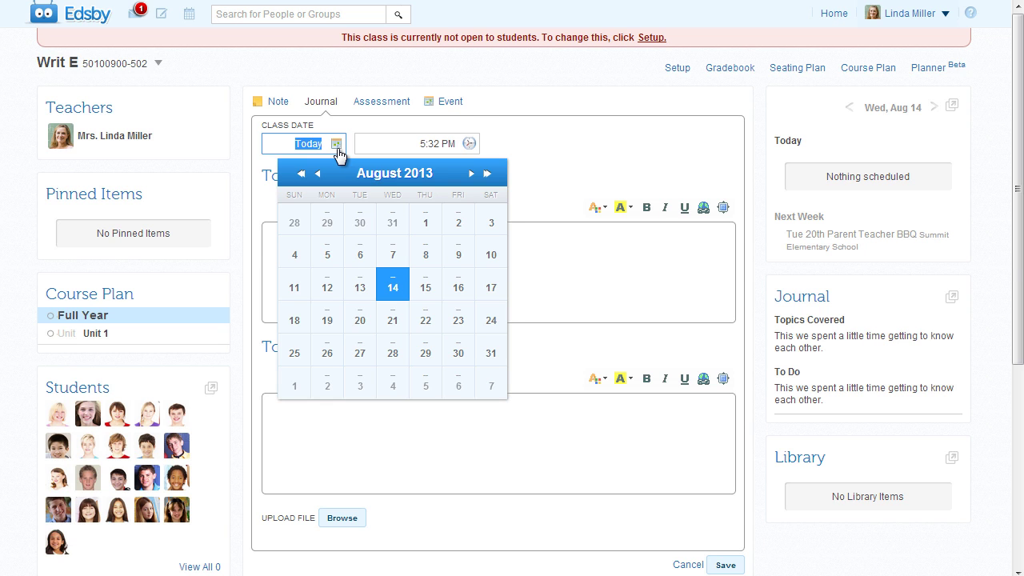
# Start an assessment named Capitalization in a new unit called Conventions and set its type to Test
pyautogui.click(376, 102)
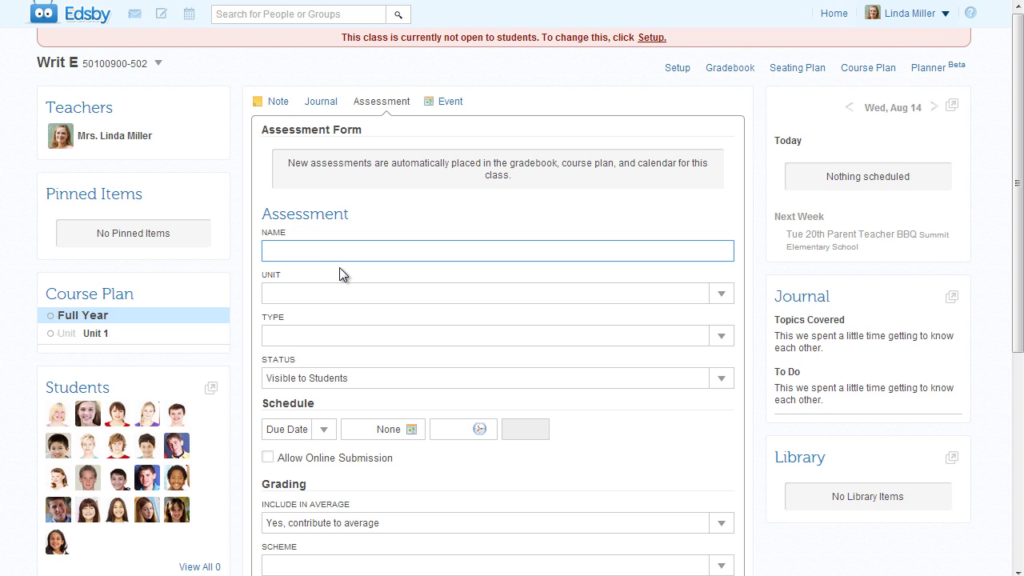
pyautogui.write('Capitalization')
pyautogui.click(339, 295)
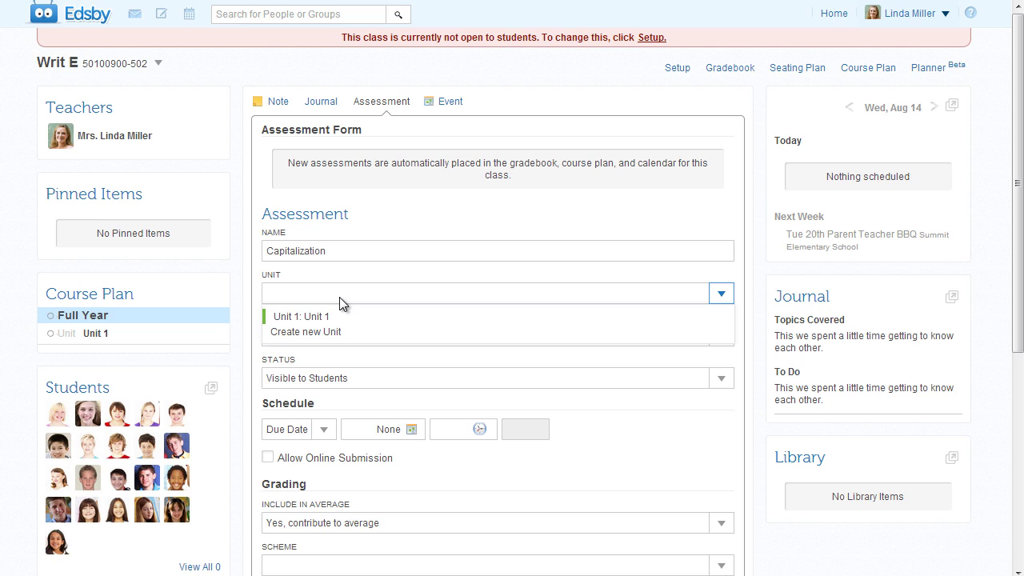
pyautogui.click(341, 337)
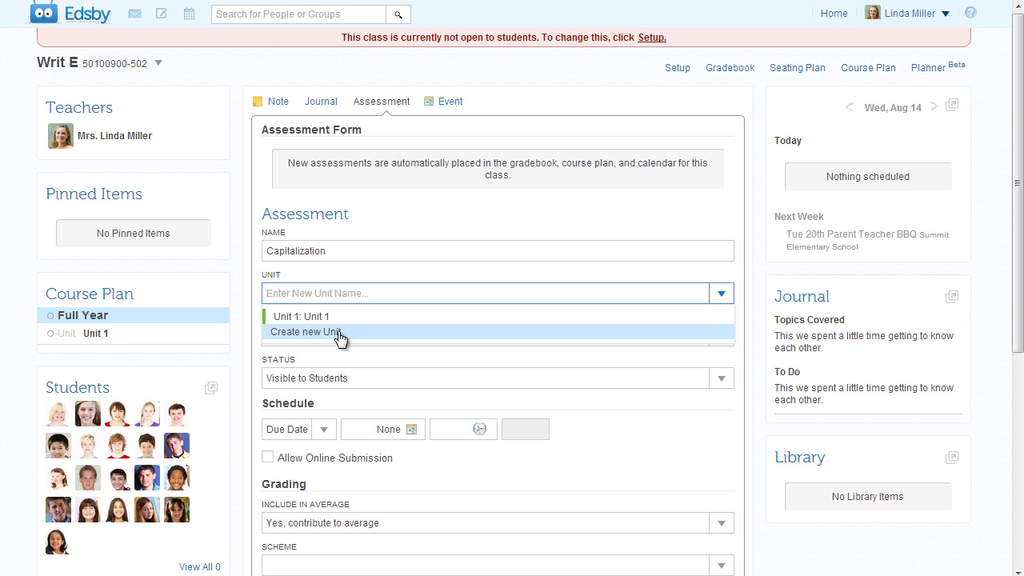
pyautogui.write('Conventions')
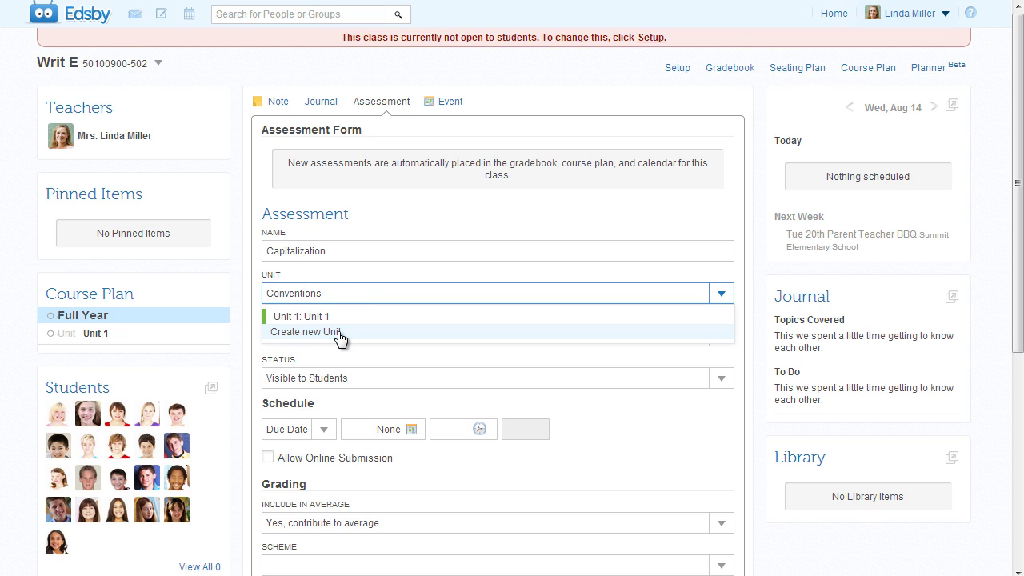
pyautogui.click(336, 335)
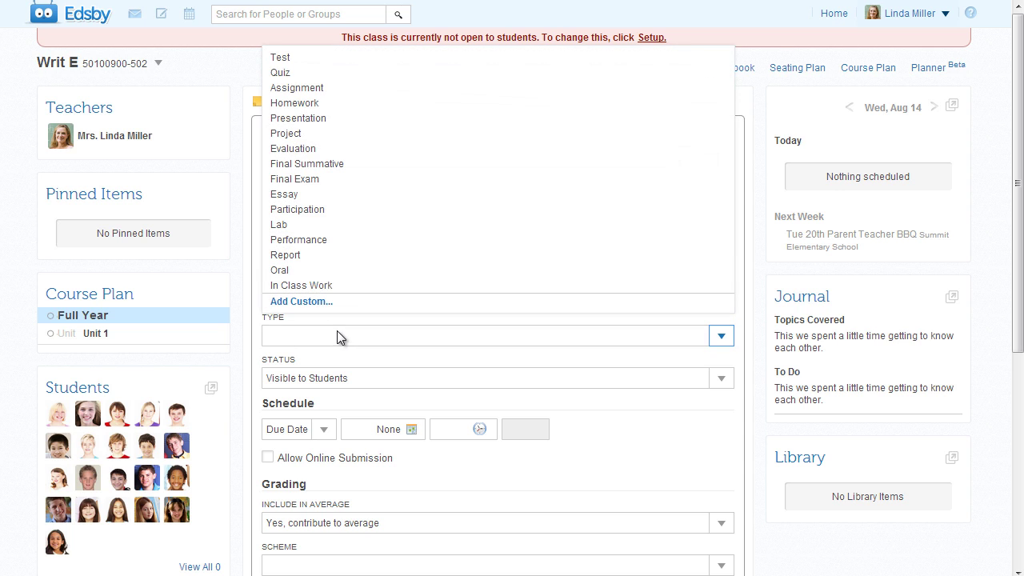
pyautogui.click(280, 57)
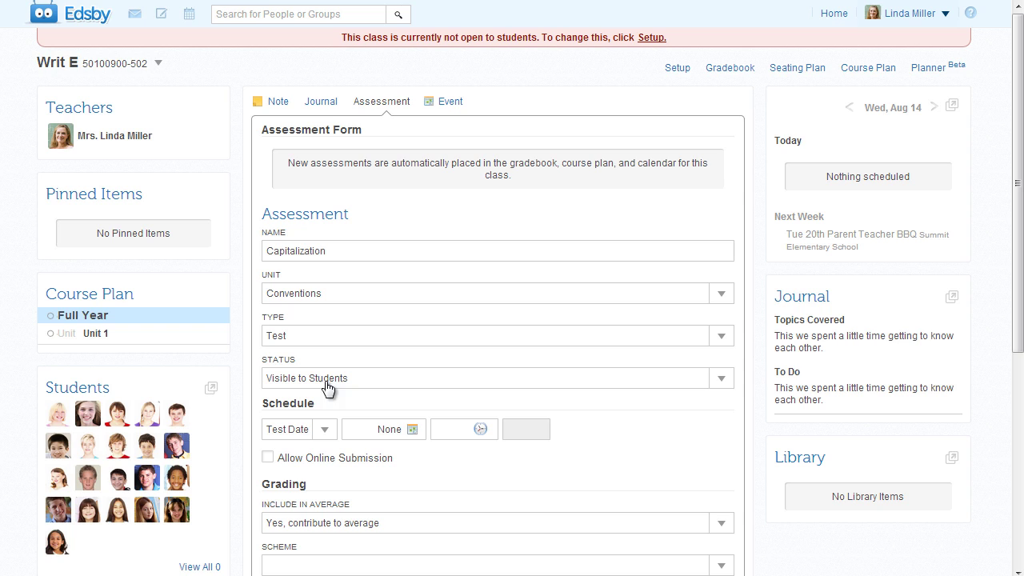
# Schedule the Capitalization test for 2013-08-20 at 2:15 PM
pyautogui.click(410, 431)
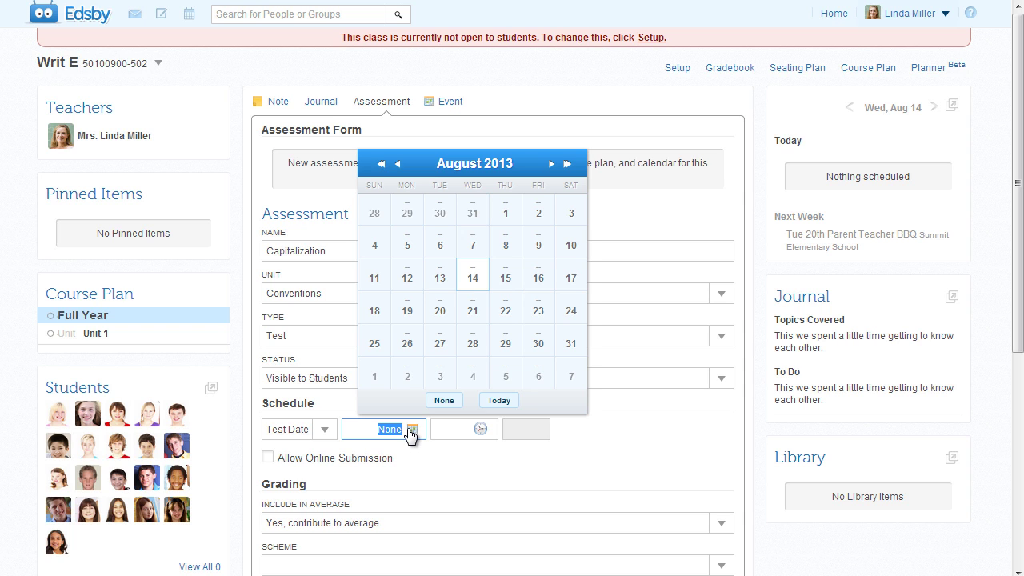
pyautogui.click(434, 310)
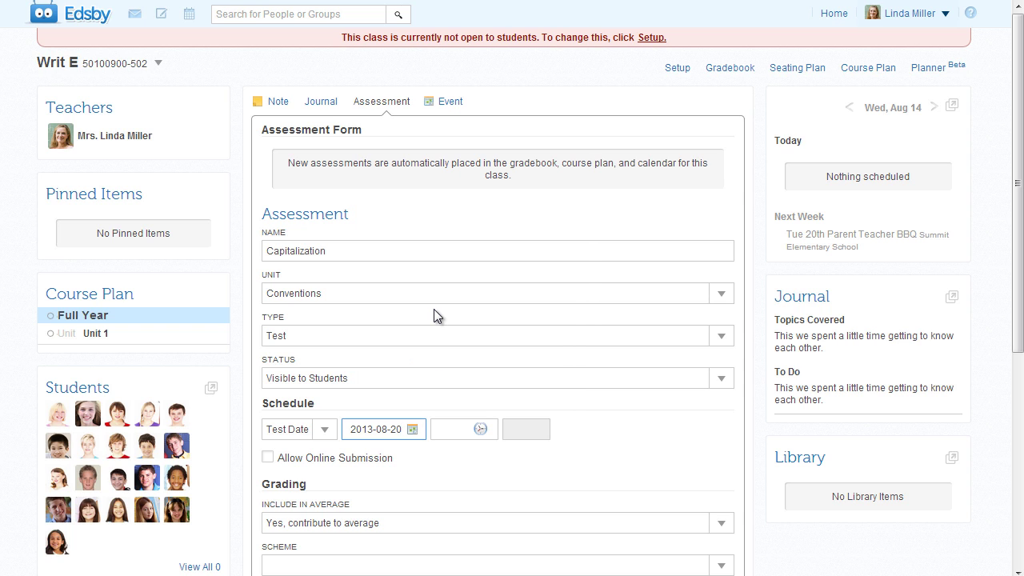
pyautogui.press('Tab')
# Grade the Capitalization test with the Out of scheme at 25 points and save the assessment
pyautogui.scroll(-1, 512, 458)
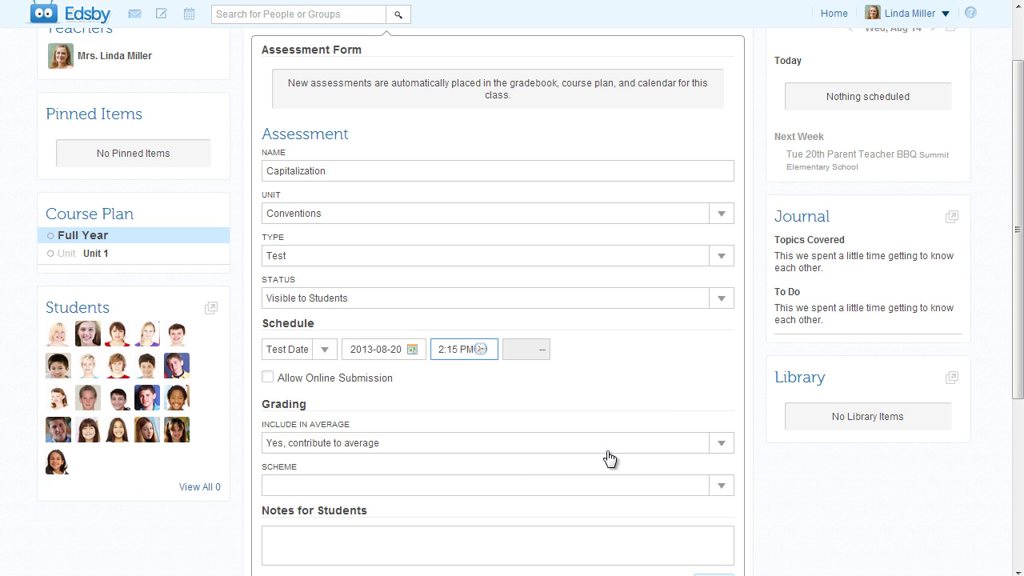
pyautogui.click(559, 485)
pyautogui.click(297, 320)
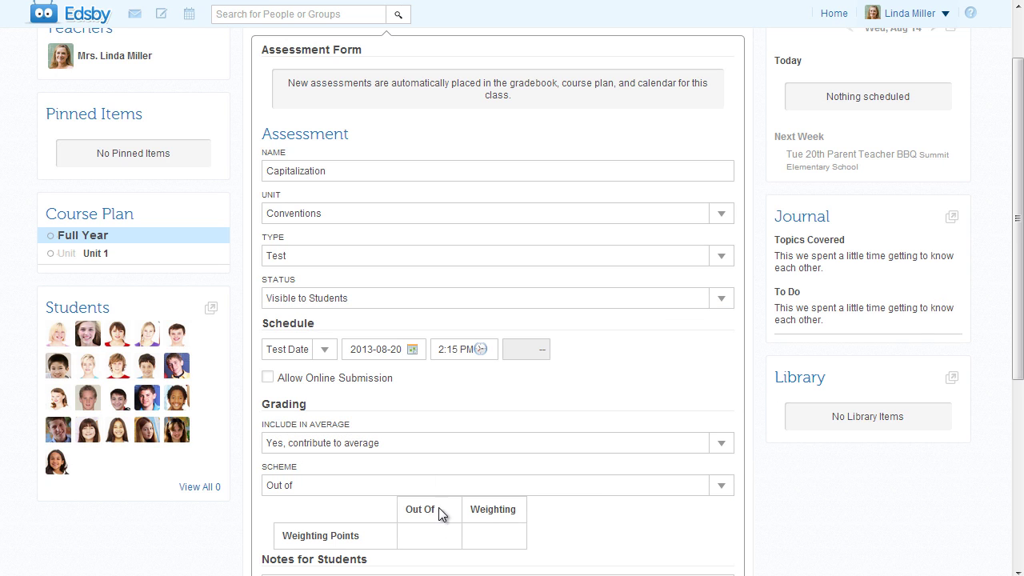
pyautogui.click(440, 525)
pyautogui.write('25')
pyautogui.scroll(-1, 588, 527)
pyautogui.click(704, 557)
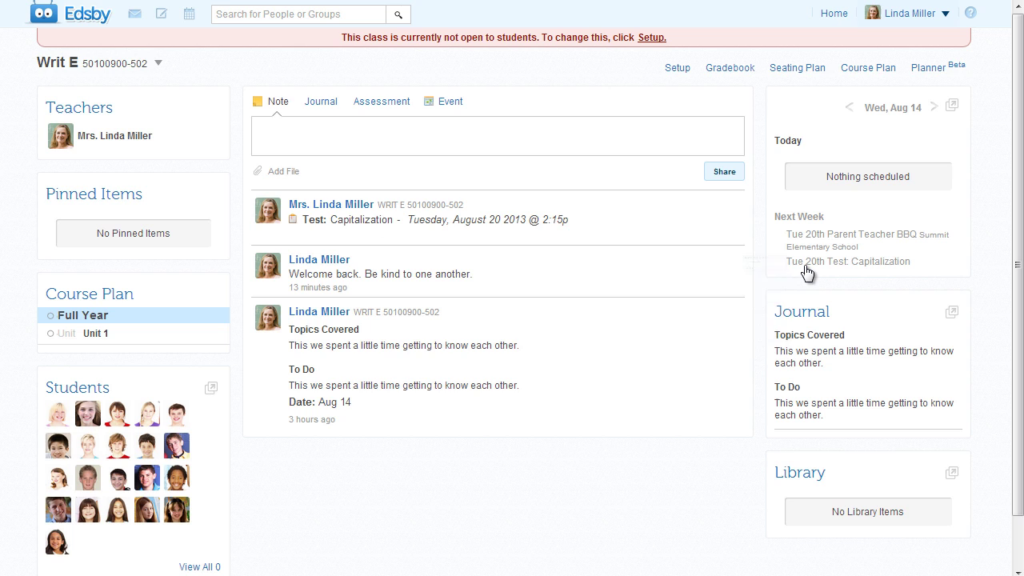
# Preview the Capitalization test in the class calendar and review its assessment details from the Gradebook
pyautogui.moveTo(807, 273)
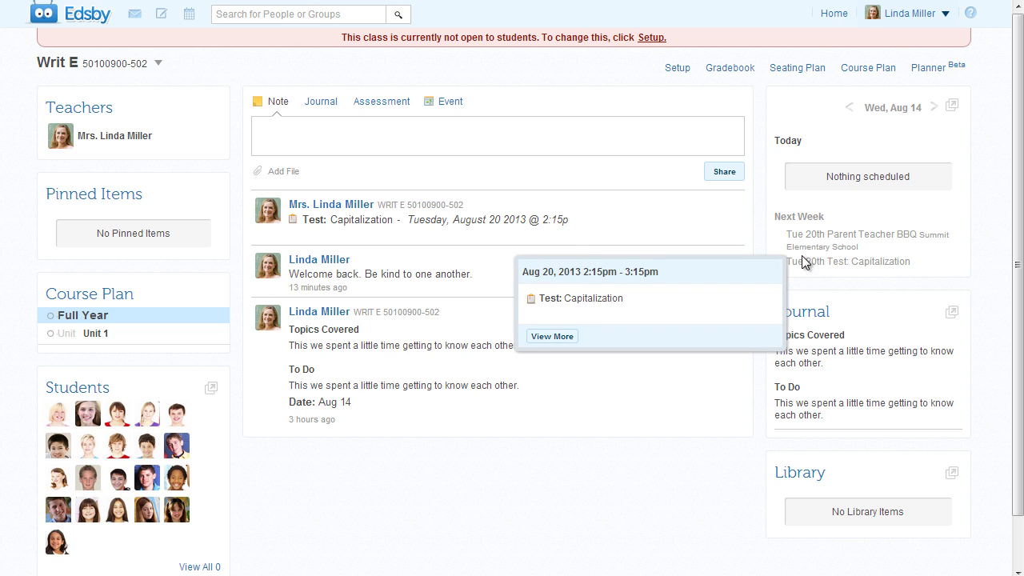
pyautogui.click(723, 72)
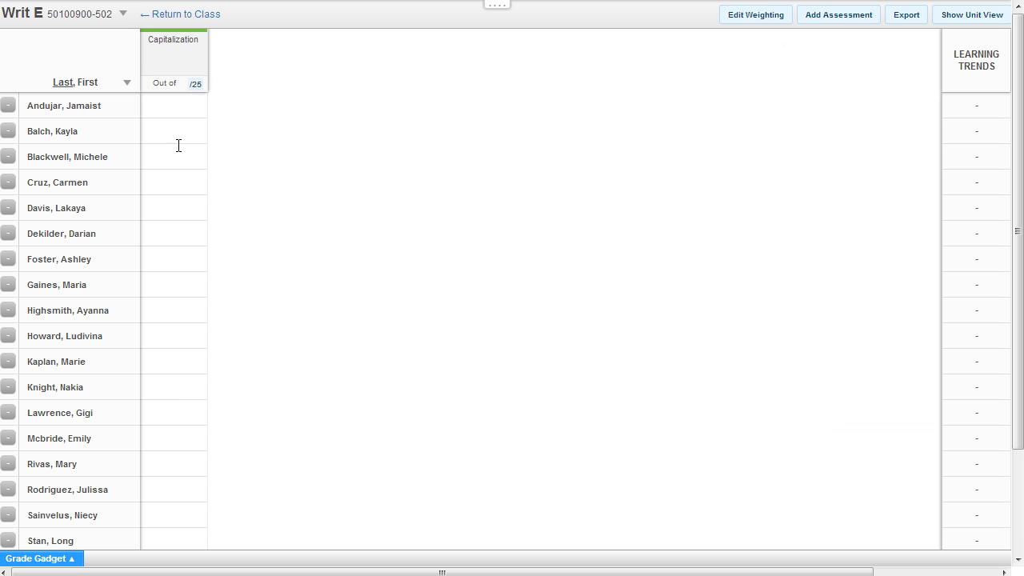
pyautogui.click(173, 42)
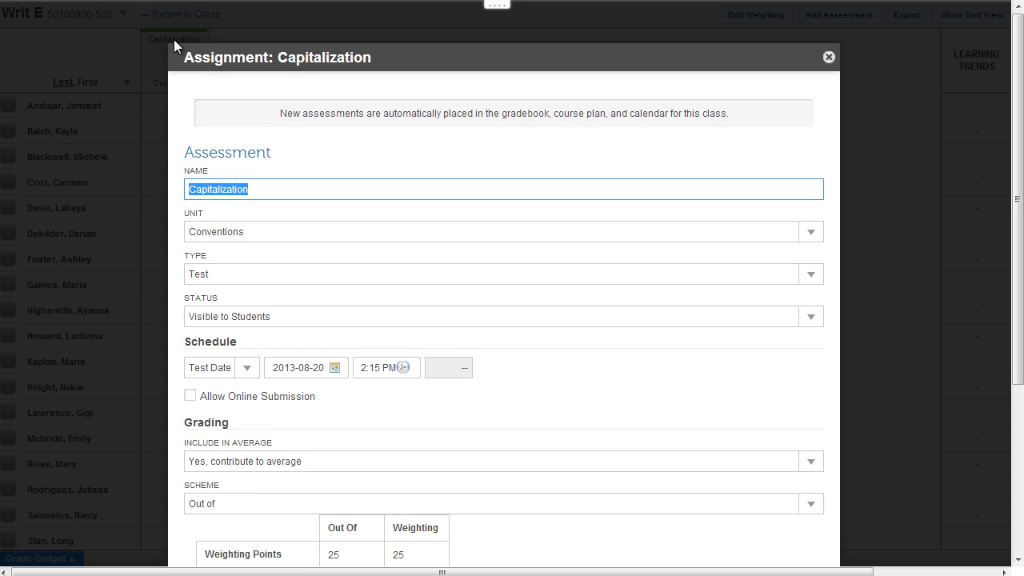
pyautogui.click(832, 61)
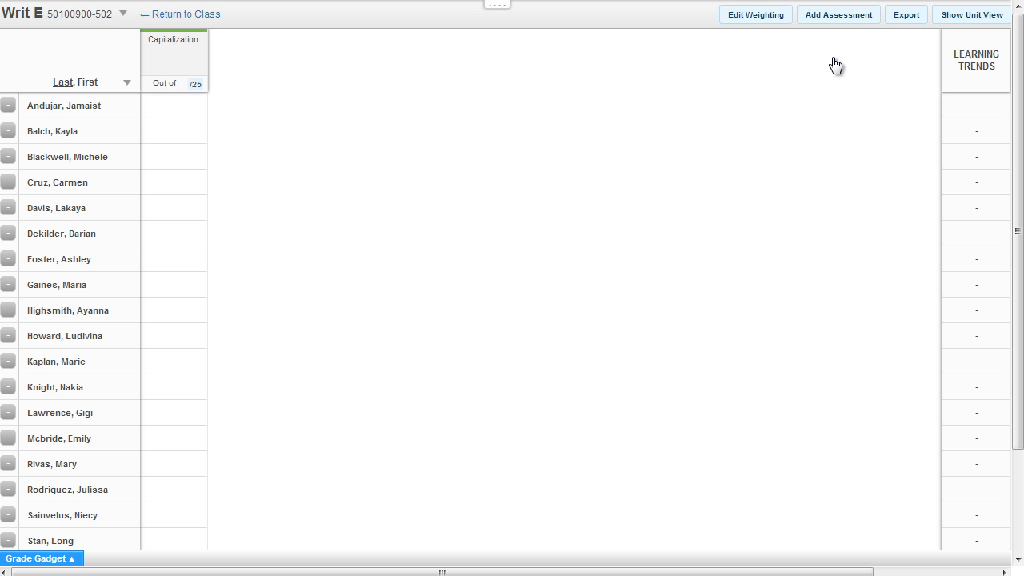
# View the Conventions unit and the August 13 journal entry in the Planner, and return to the class page
pyautogui.click(493, 6)
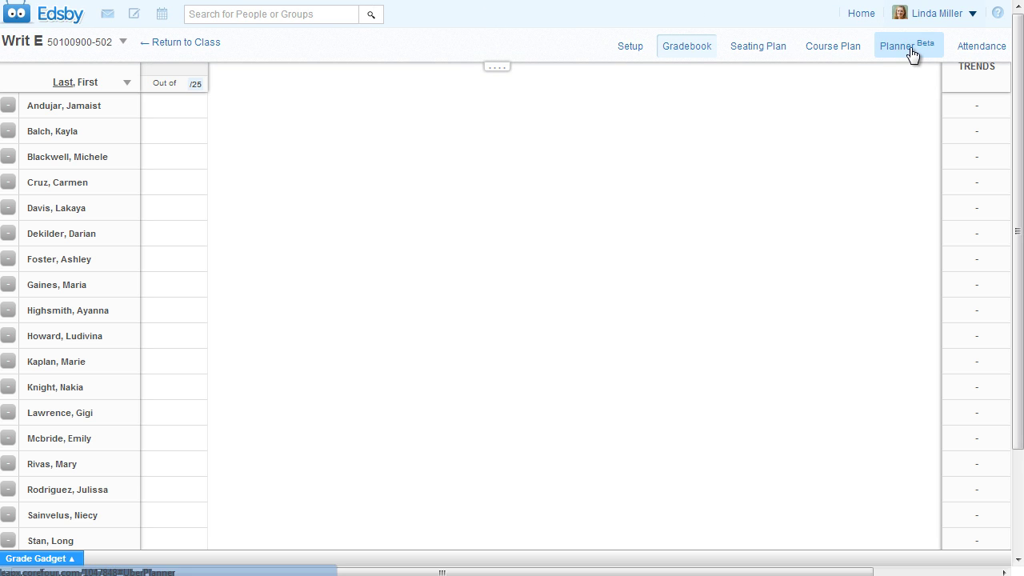
pyautogui.click(912, 50)
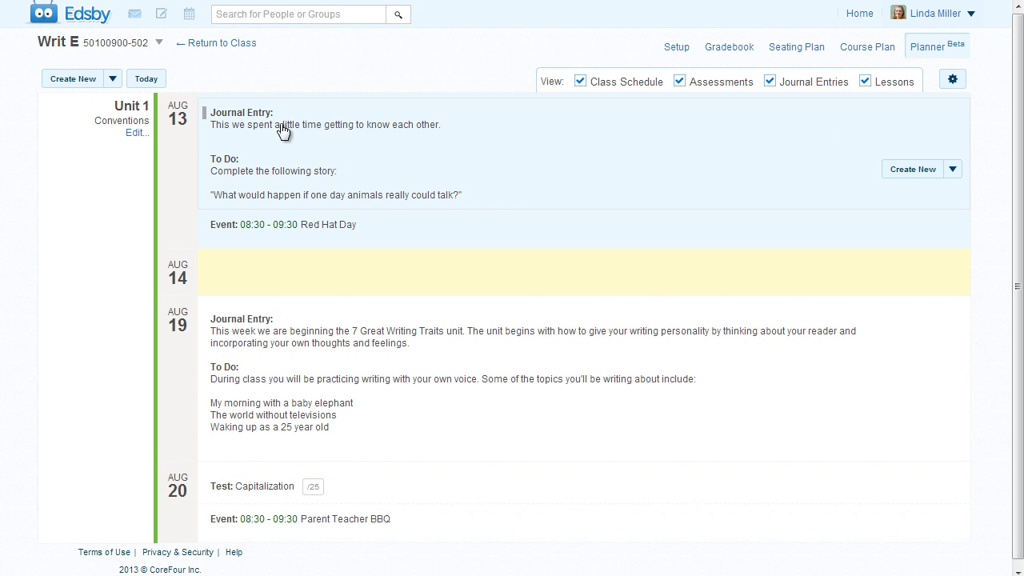
pyautogui.click(136, 134)
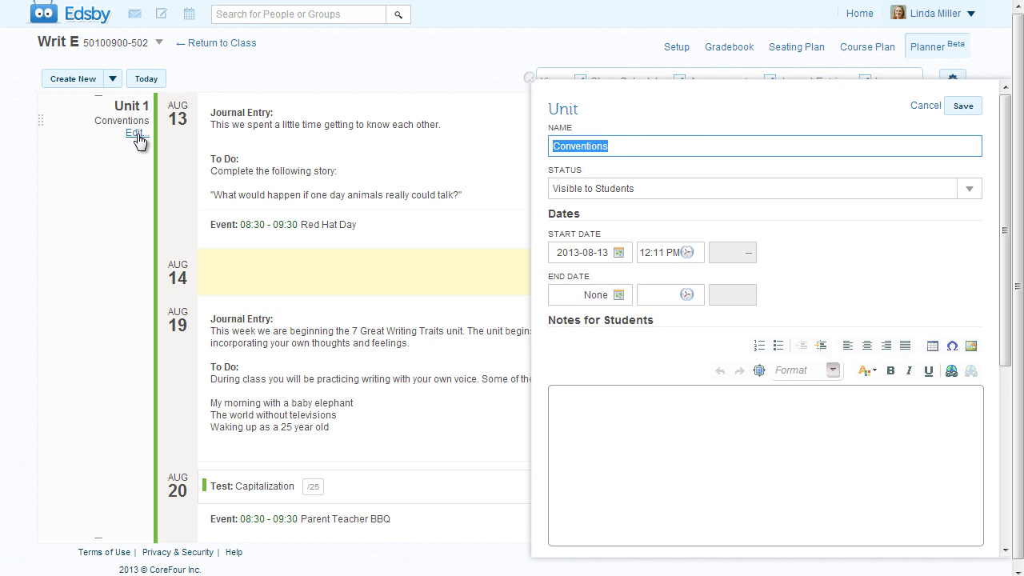
pyautogui.click(282, 130)
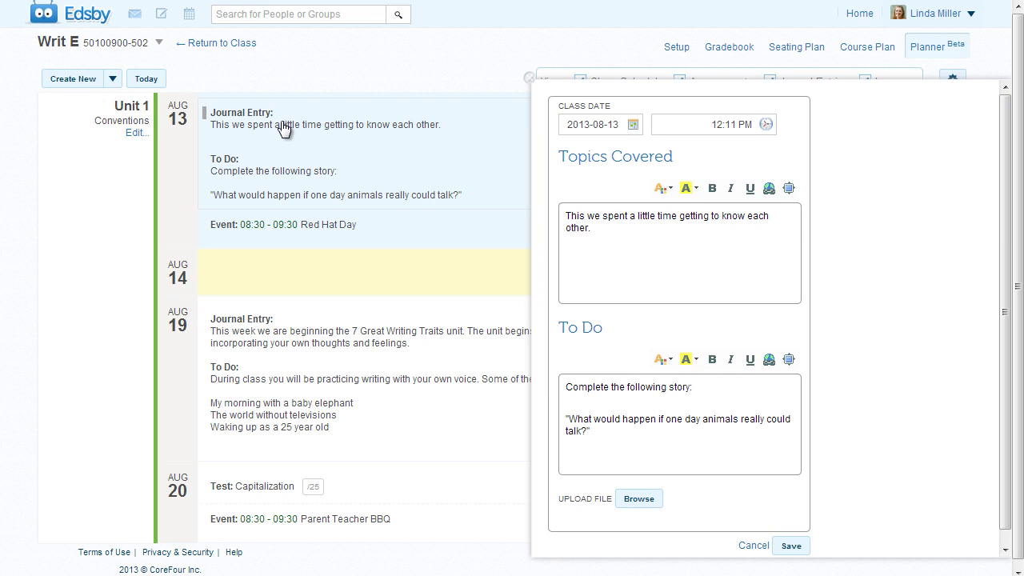
pyautogui.click(236, 46)
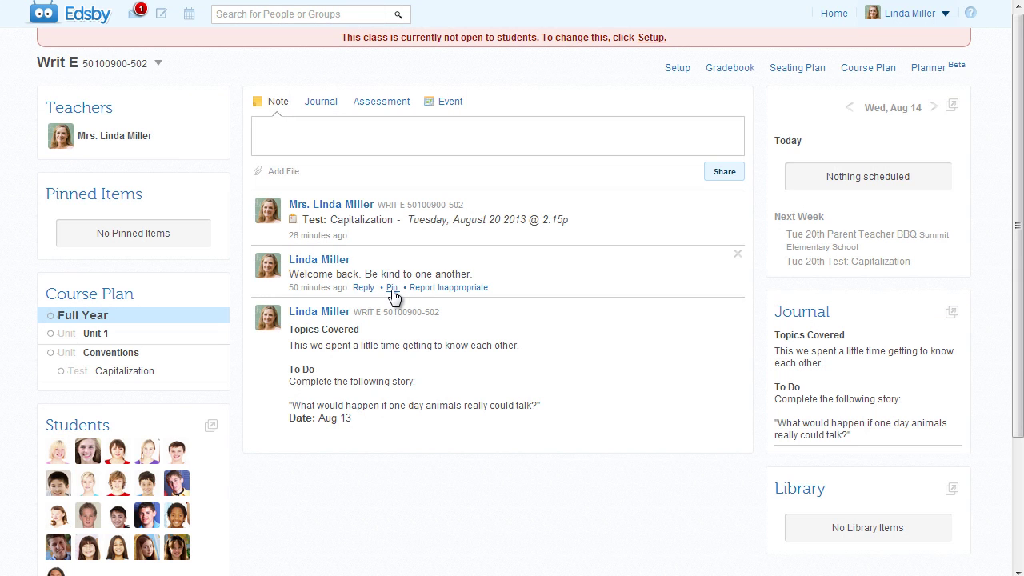
# Pin the "Welcome back. Be kind to one another." note in the class feed and remove it from the pinned items
pyautogui.click(391, 288)
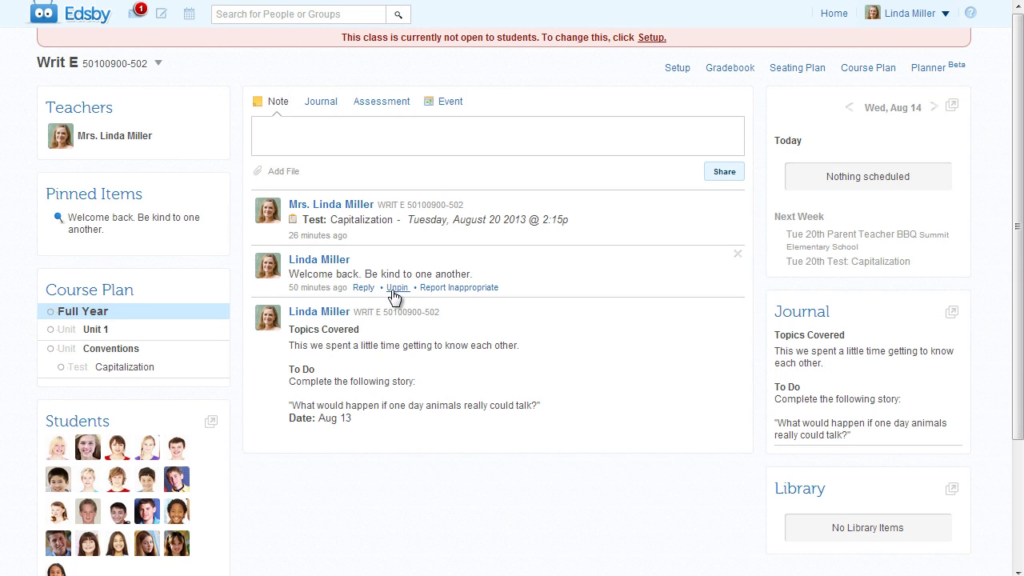
pyautogui.click(60, 228)
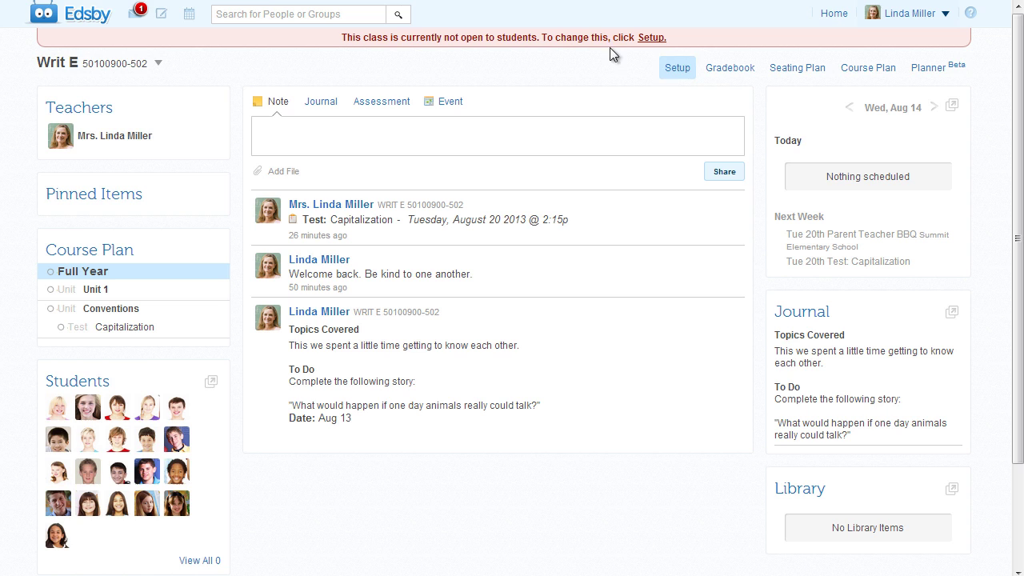
# Set the Writ E class options so that students may open and participate in the class, and save the setup
pyautogui.click(660, 36)
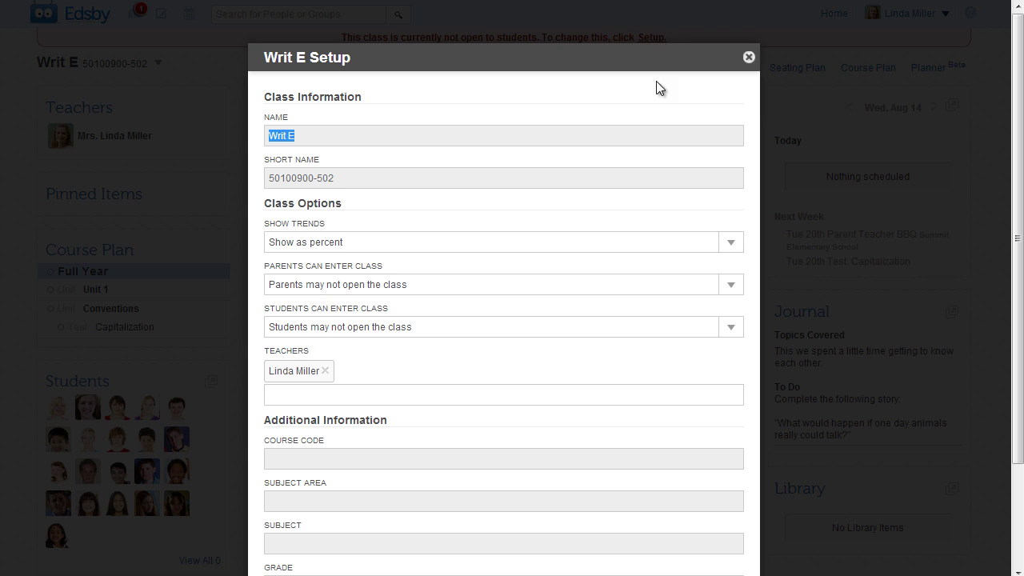
pyautogui.click(731, 327)
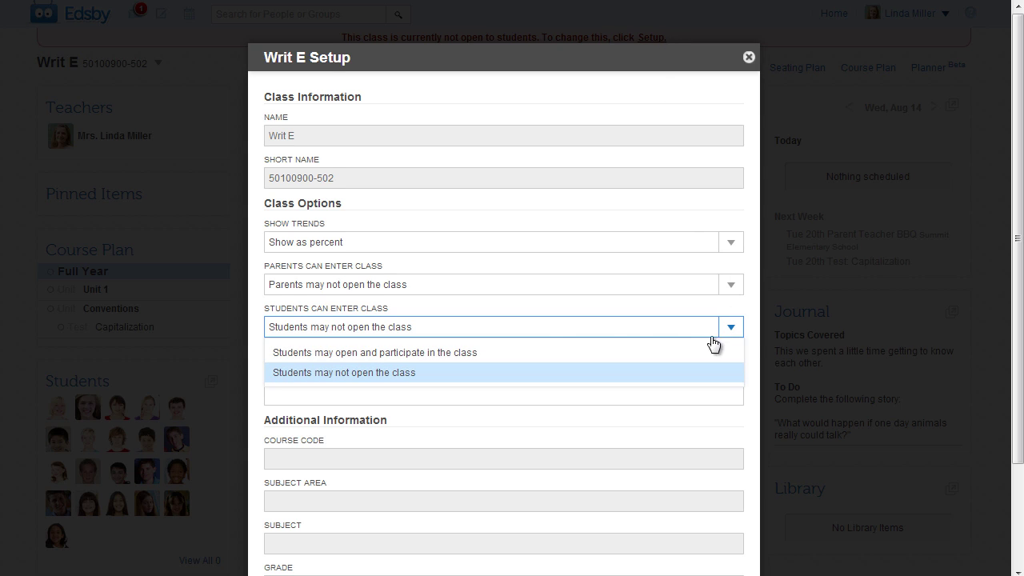
pyautogui.click(495, 353)
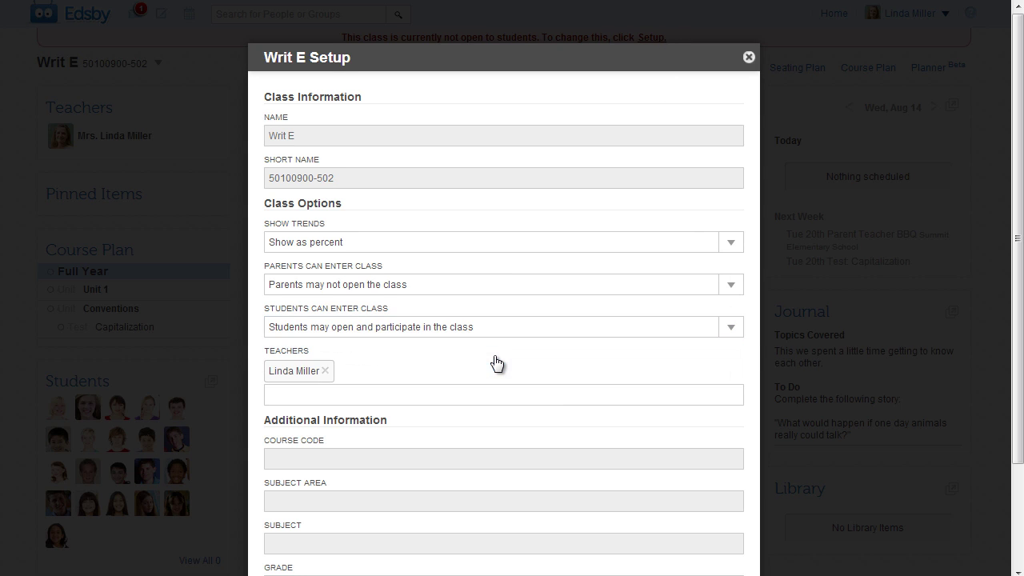
pyautogui.scroll(-3, 693, 537)
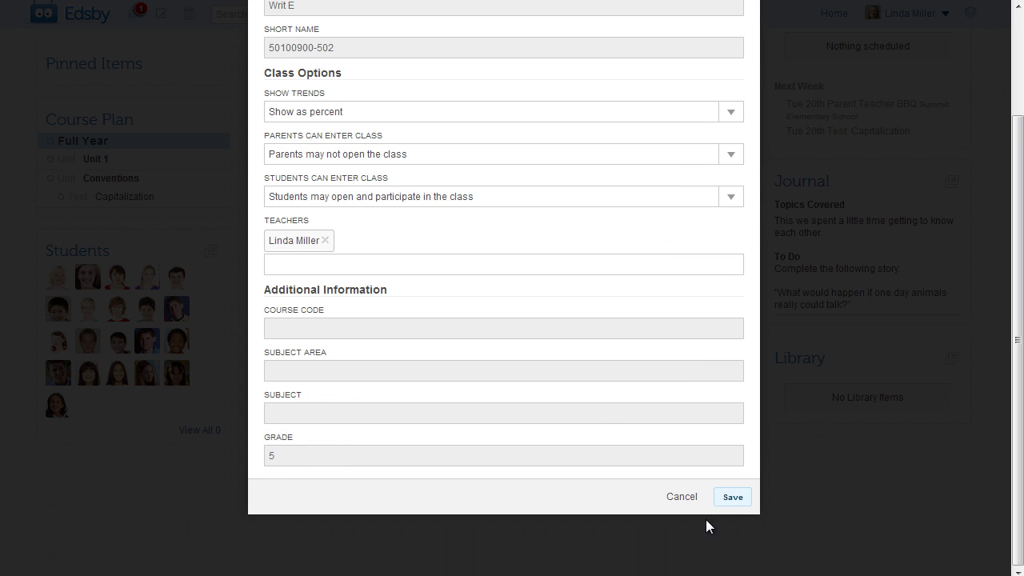
pyautogui.click(726, 498)
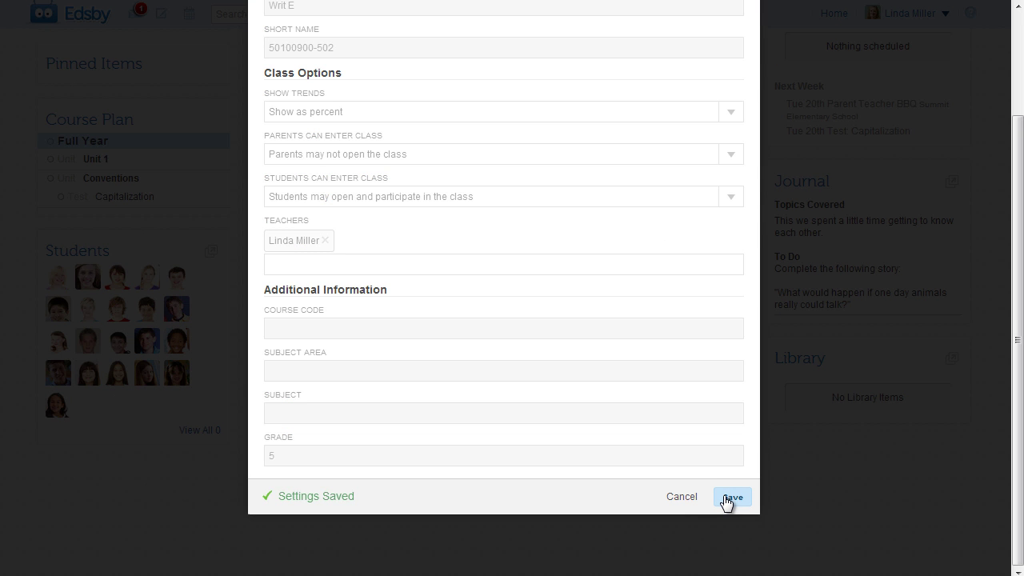